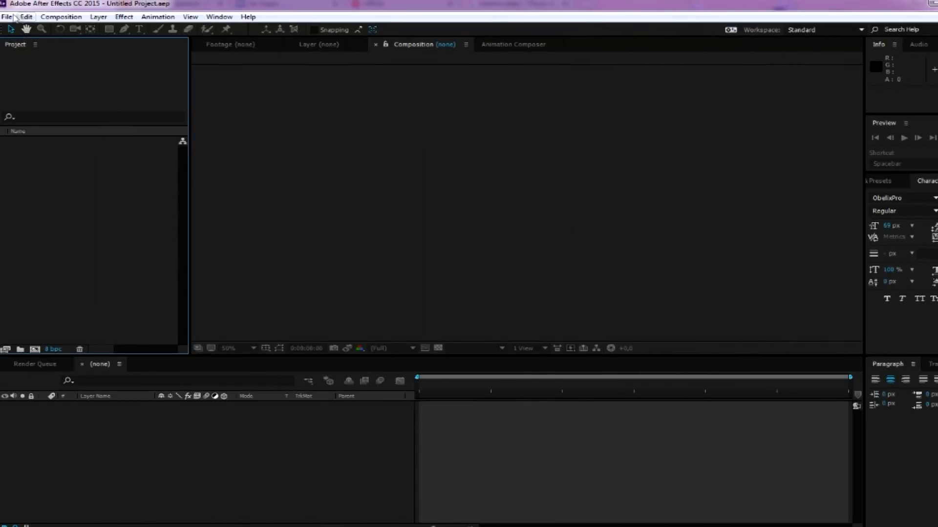
Open the File menu over the empty Untitled Project
left_click(7, 16)
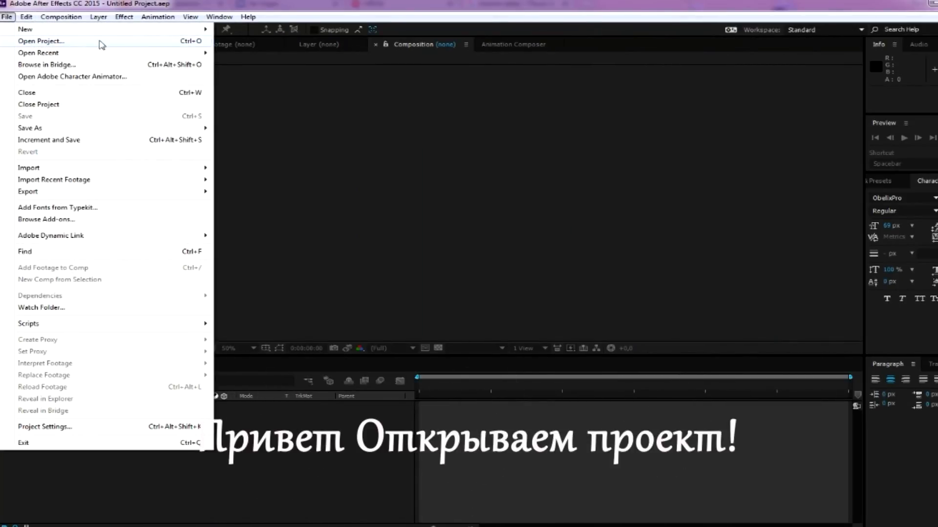
Reopen LogoNeon.aep, open its Placeholder Logo composition, and bring the Montag folder forward
mouse_move(92, 54)
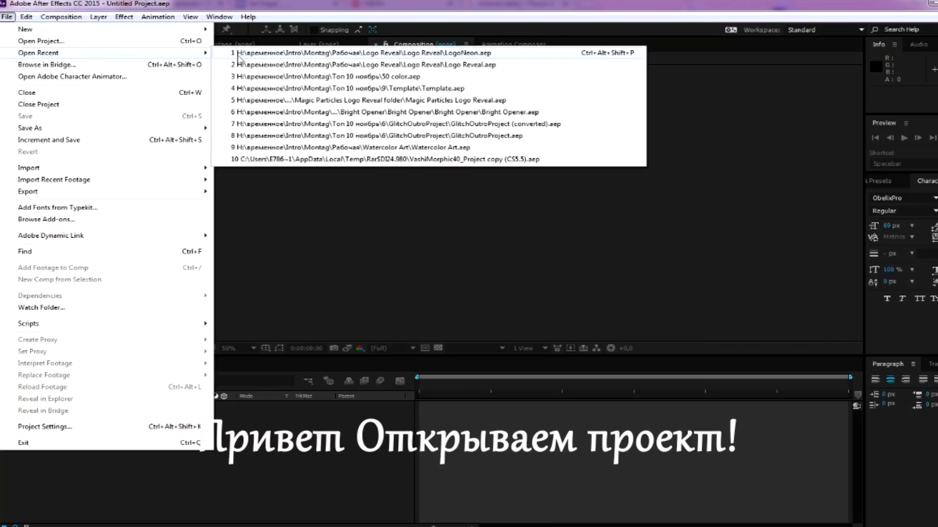
left_click(237, 55)
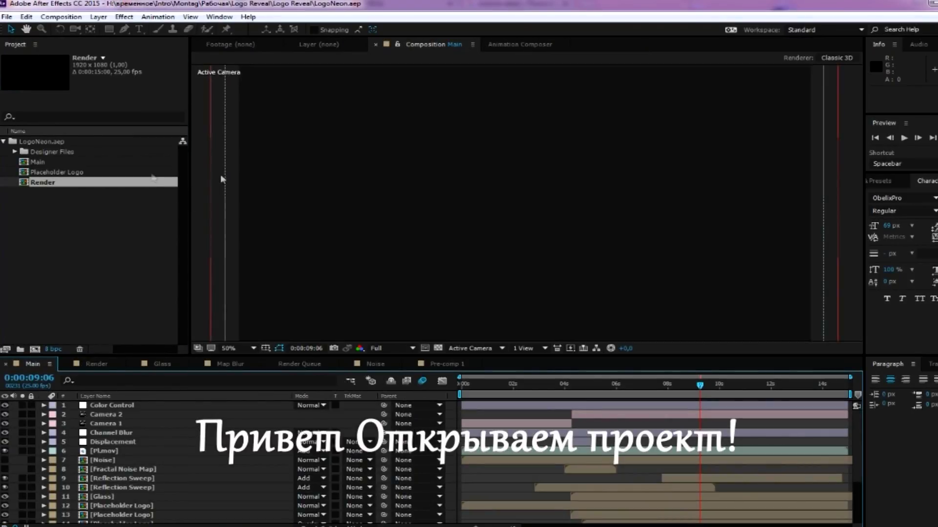
left_click(64, 173)
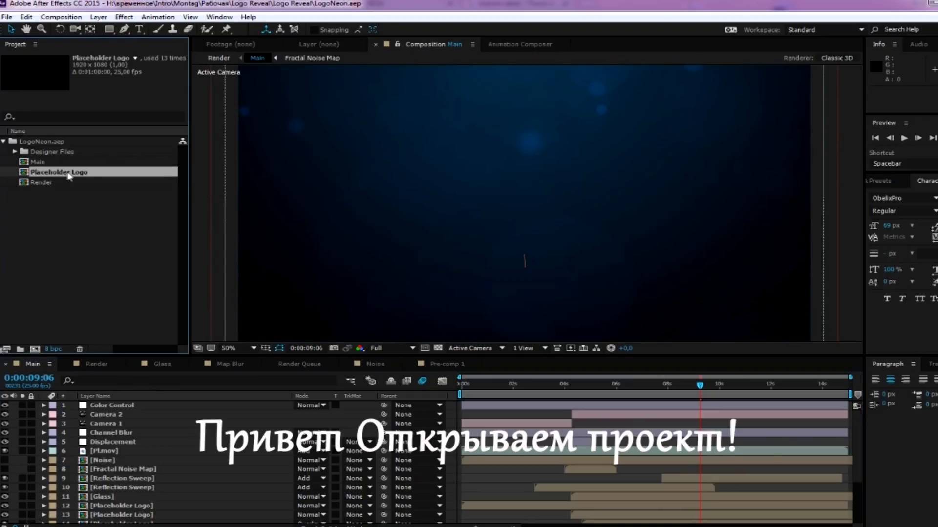
double_click(69, 173)
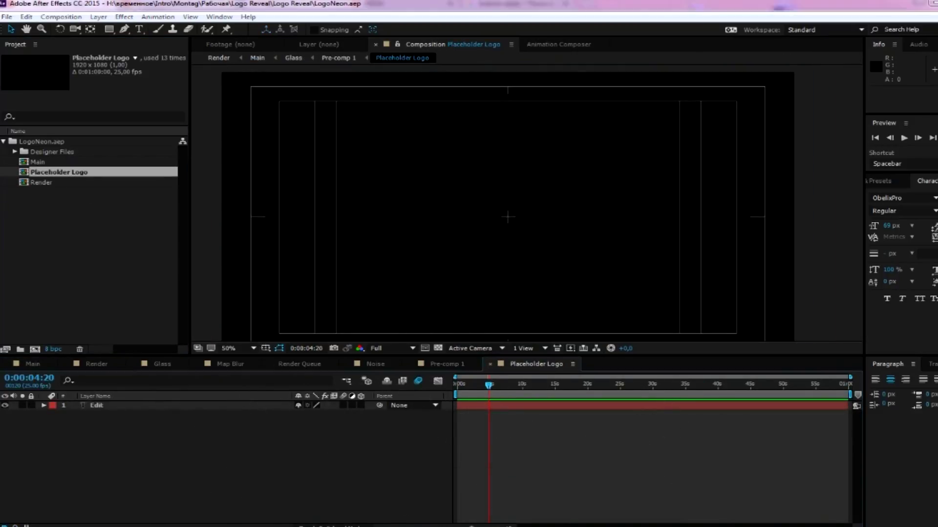
mouse_move(136, 525)
left_click(68, 488)
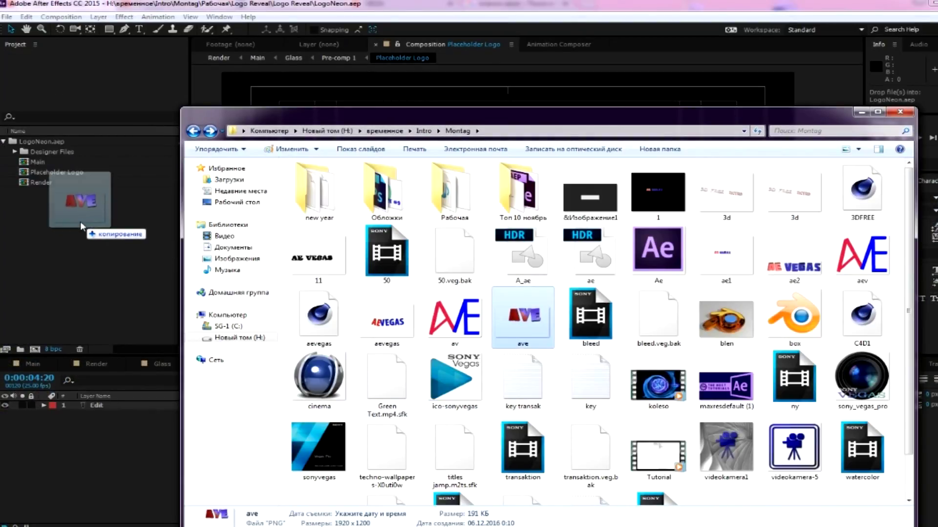
Import ave.png, add it as a layer in Placeholder Logo, and centre the AVE logo
left_click_drag(519, 329, 80, 221)
left_click_drag(122, 250, 126, 249)
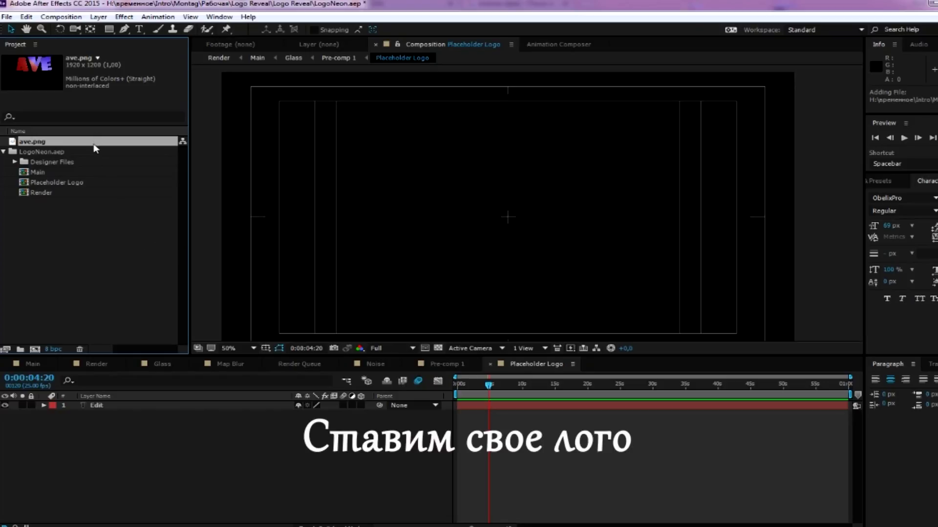
left_click_drag(93, 141, 139, 412)
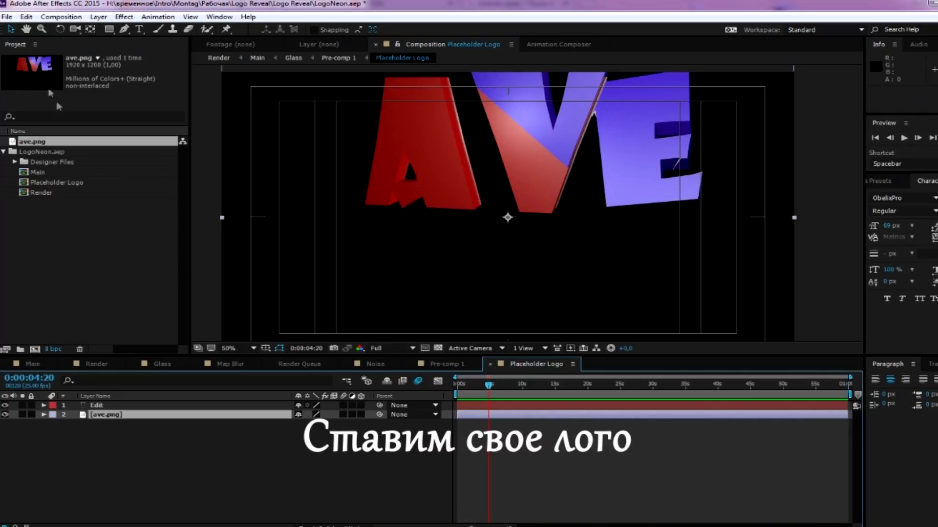
mouse_move(445, 153)
left_mouse_down()
mouse_move(425, 210)
mouse_move(428, 199)
left_mouse_up()
left_click(141, 414)
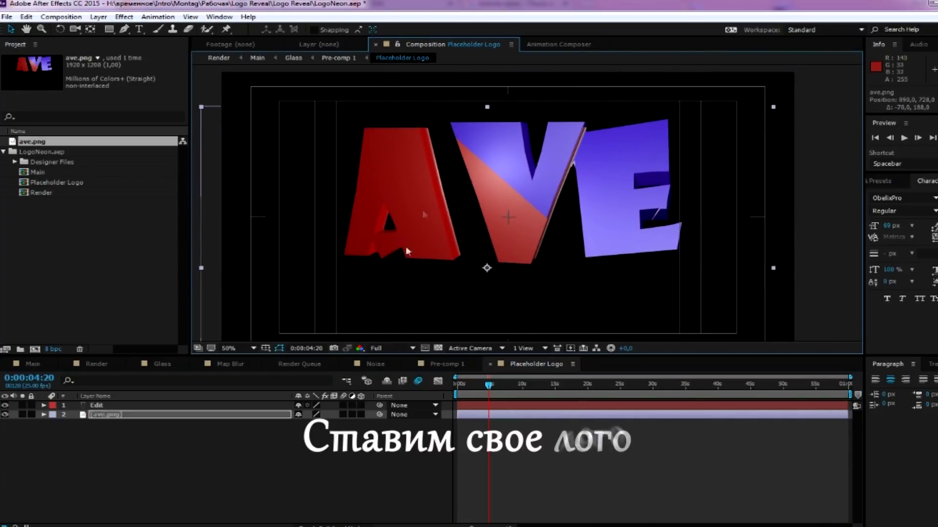
Select the Edit text layer and start editing its text
left_click(143, 407)
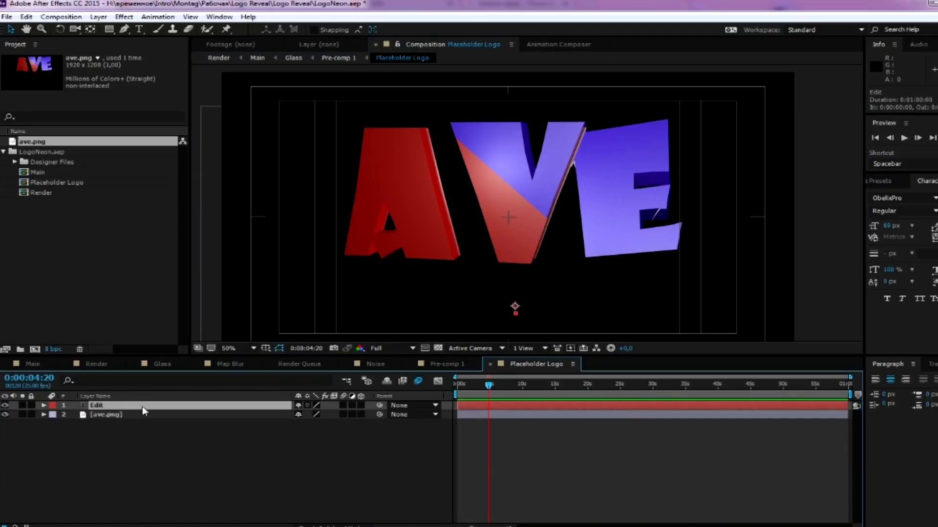
right_click(142, 406)
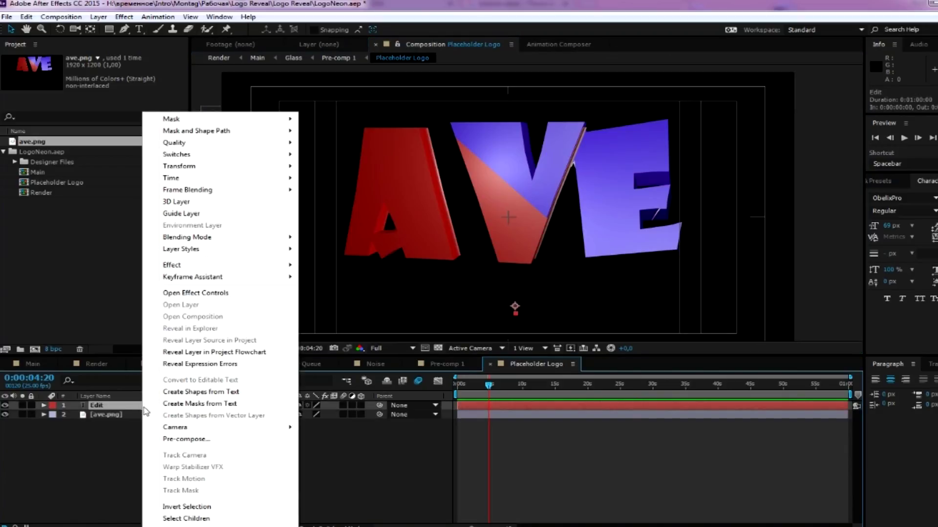
left_click(95, 452)
double_click(132, 405)
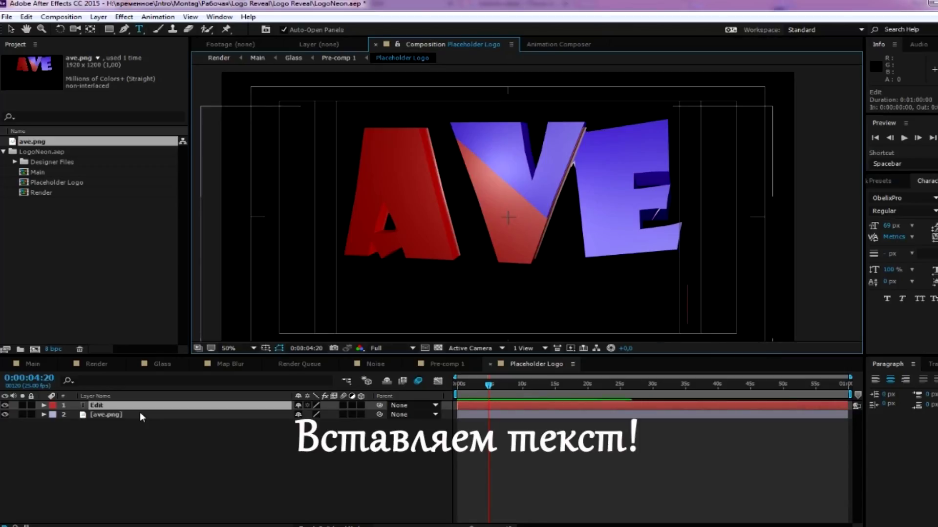
Move the ave.png logo lower in the frame with the Selection tool
left_click(104, 413)
key("v")
mouse_move(578, 211)
left_mouse_down()
mouse_move(532, 276)
mouse_move(532, 212)
left_mouse_up()
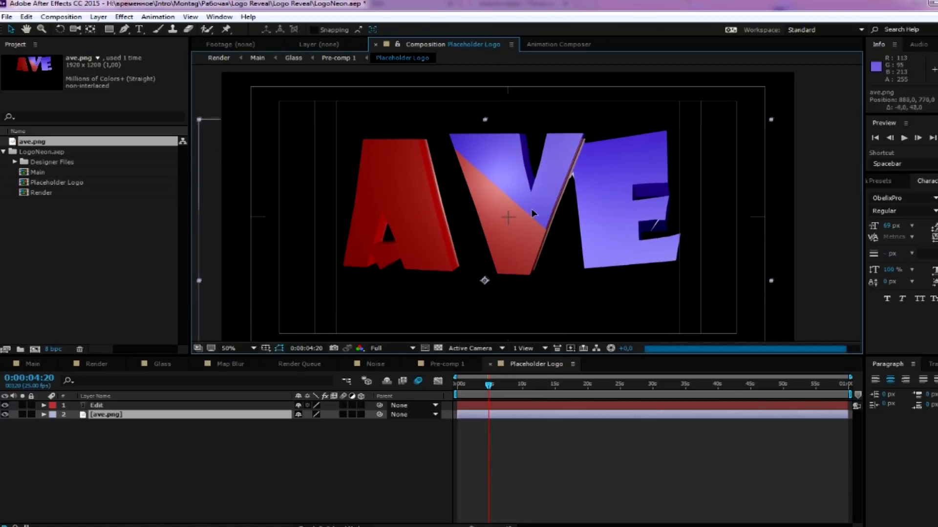
left_click(211, 500)
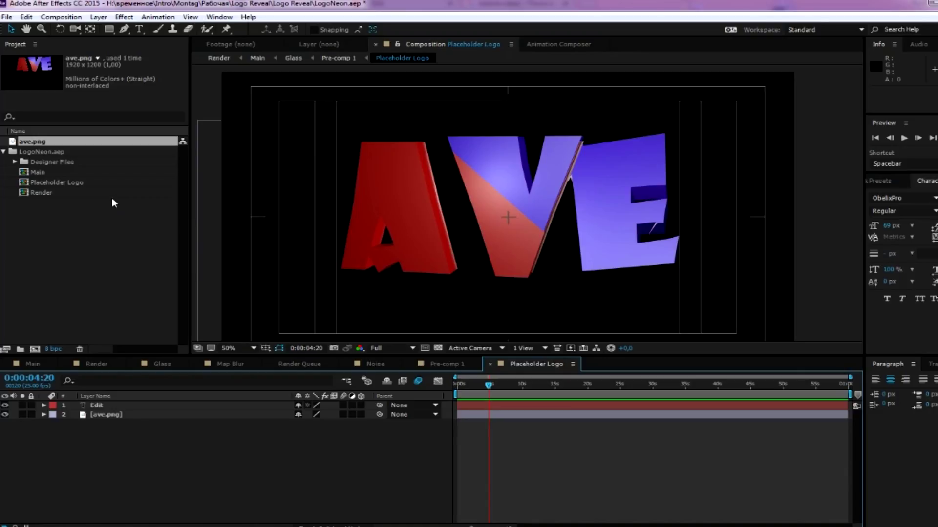
Open the Main composition and reveal layer 12 Placeholder Logo's Saber effects
double_click(51, 173)
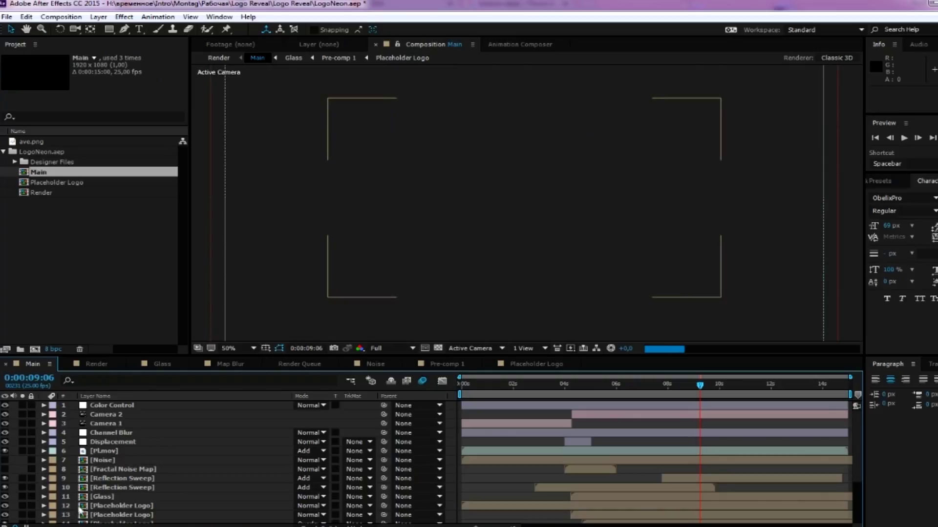
left_click(95, 507)
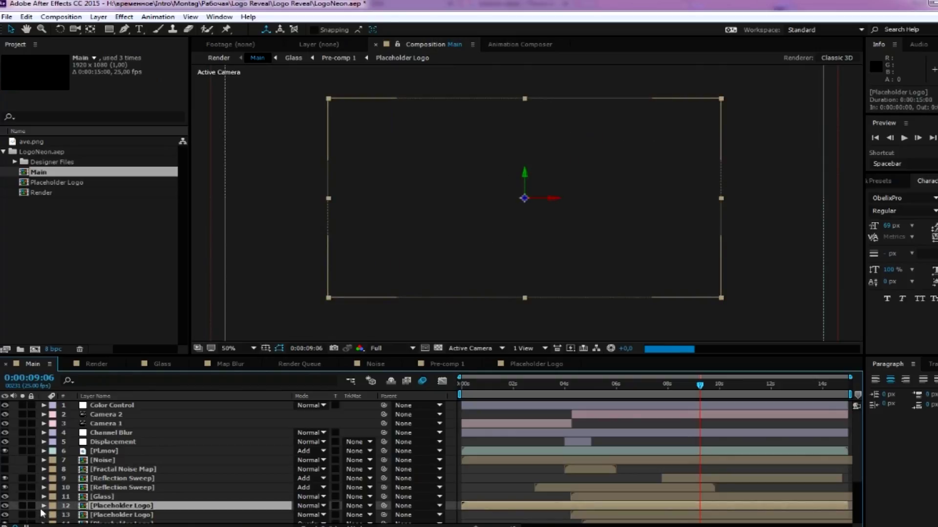
left_click(44, 506)
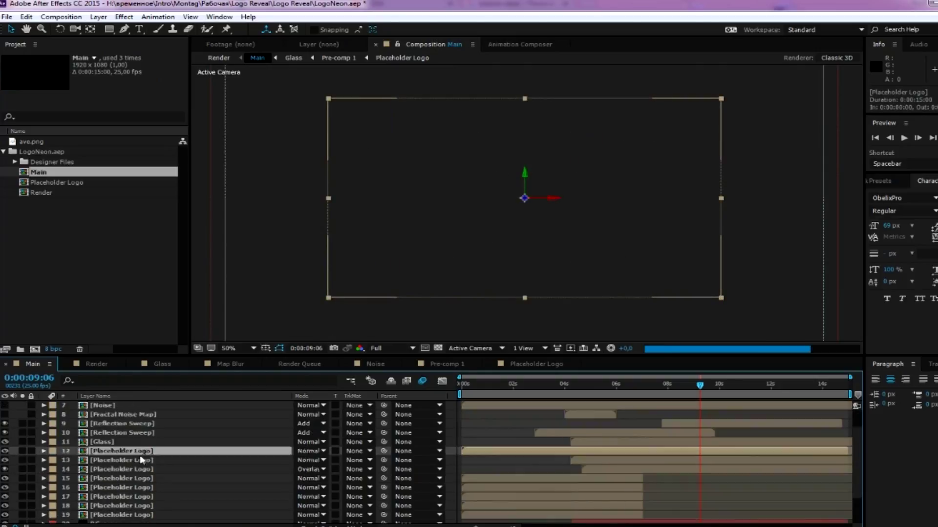
left_click(54, 455)
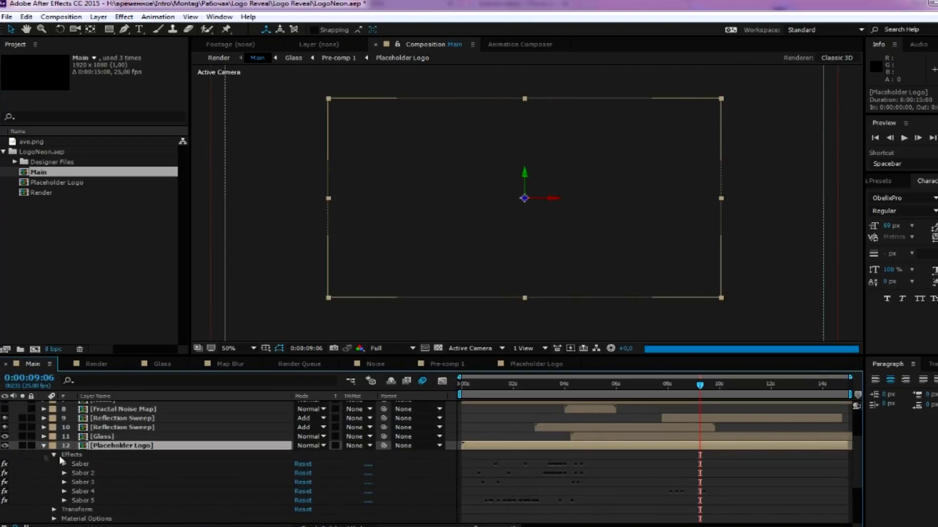
Switch off Saber 1 through Saber 5 on Placeholder Logo
left_click(5, 464)
left_click(4, 473)
left_click(4, 491)
left_click(5, 482)
left_click(5, 500)
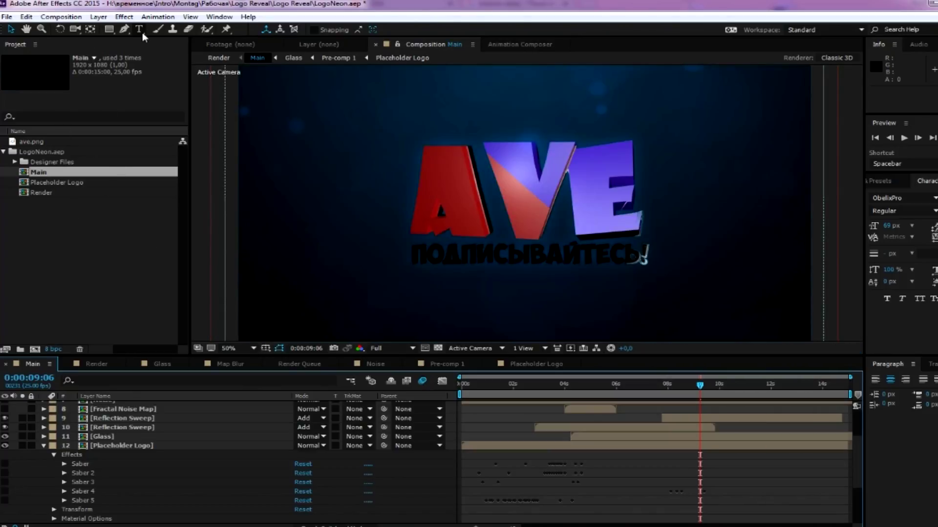
Auto-trace the Placeholder Logo layer into masks using the Alpha channel
left_click(58, 18)
mouse_move(98, 16)
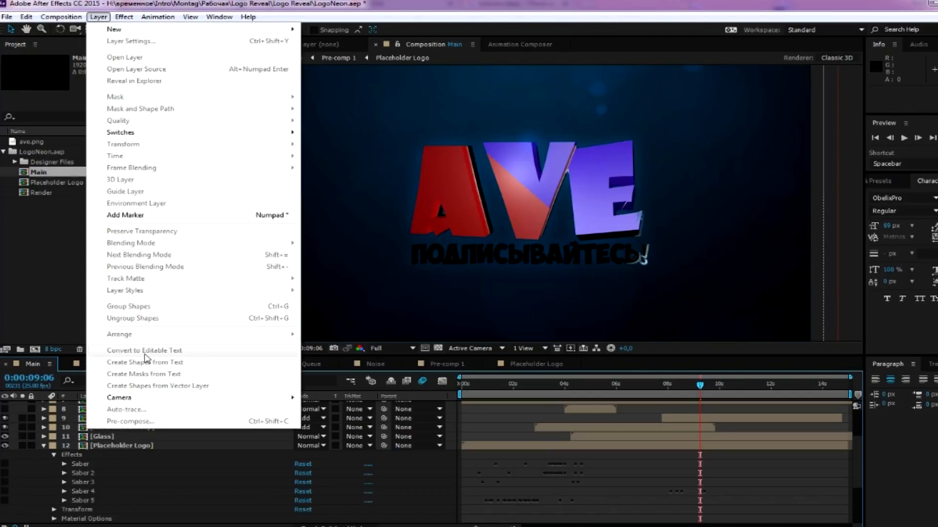
left_click(130, 445)
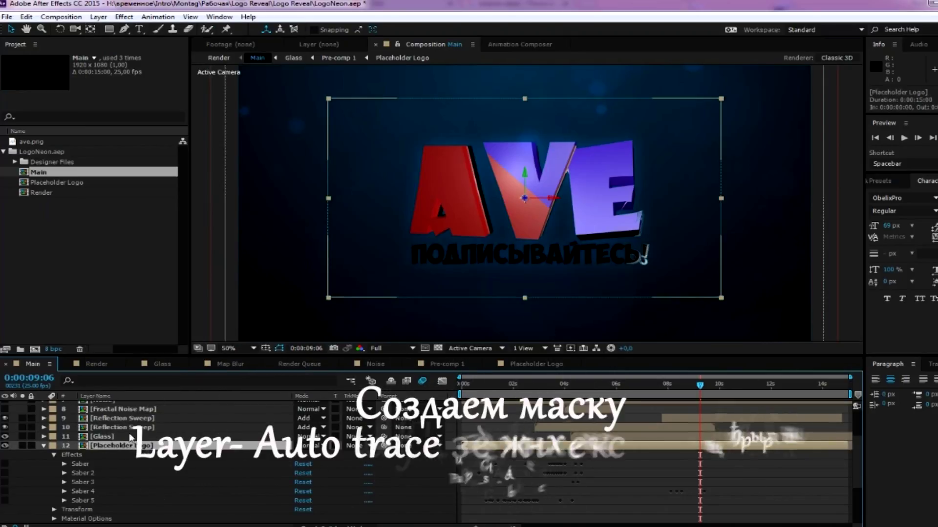
left_click(64, 19)
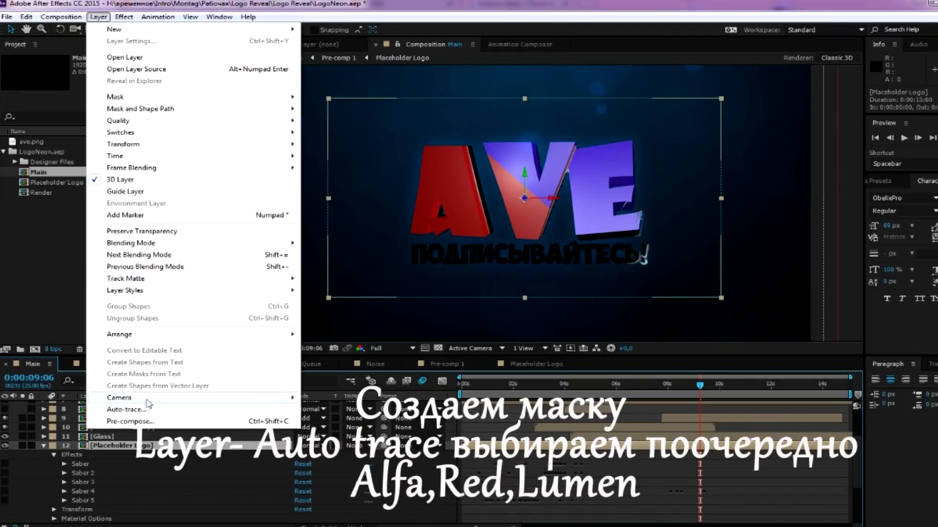
left_click(146, 410)
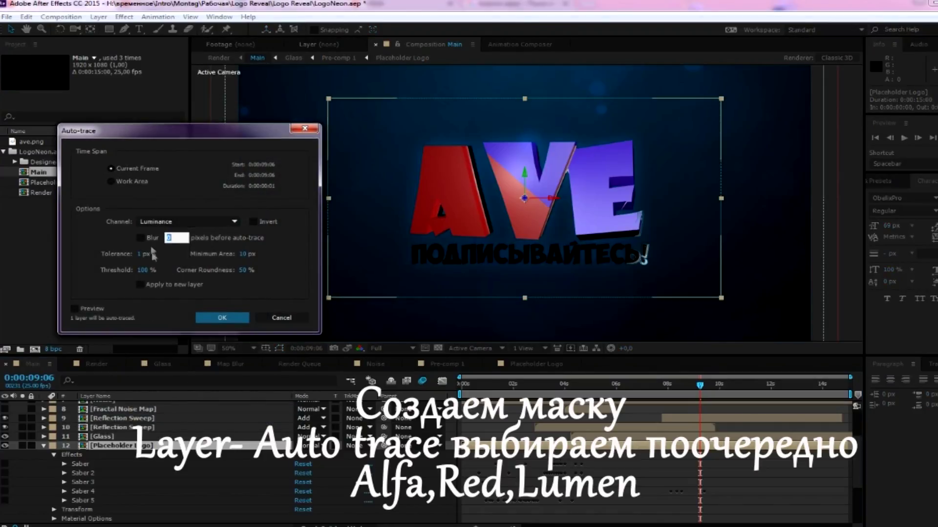
left_click(234, 222)
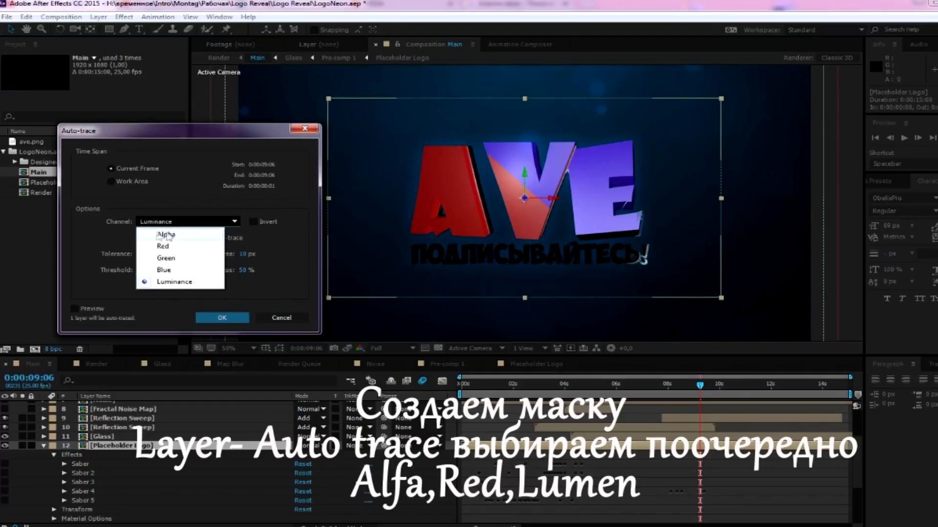
left_click(166, 235)
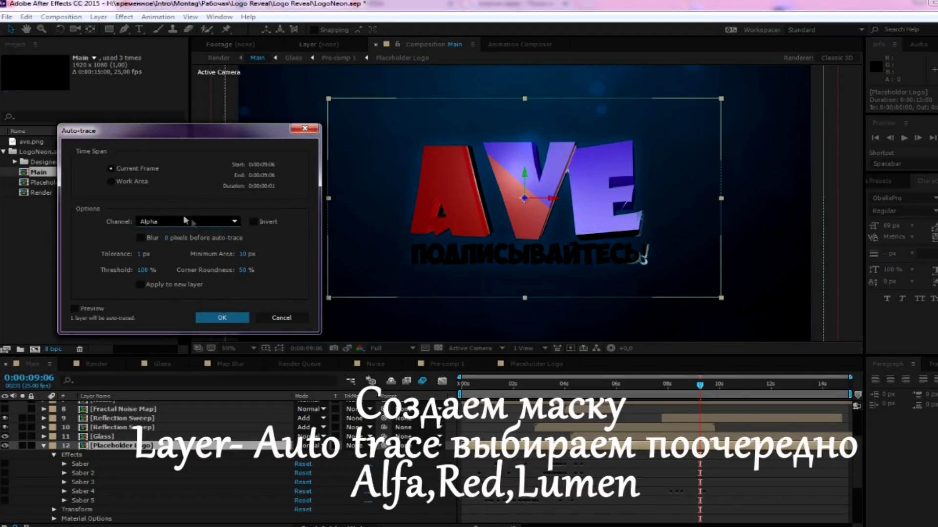
left_click(223, 321)
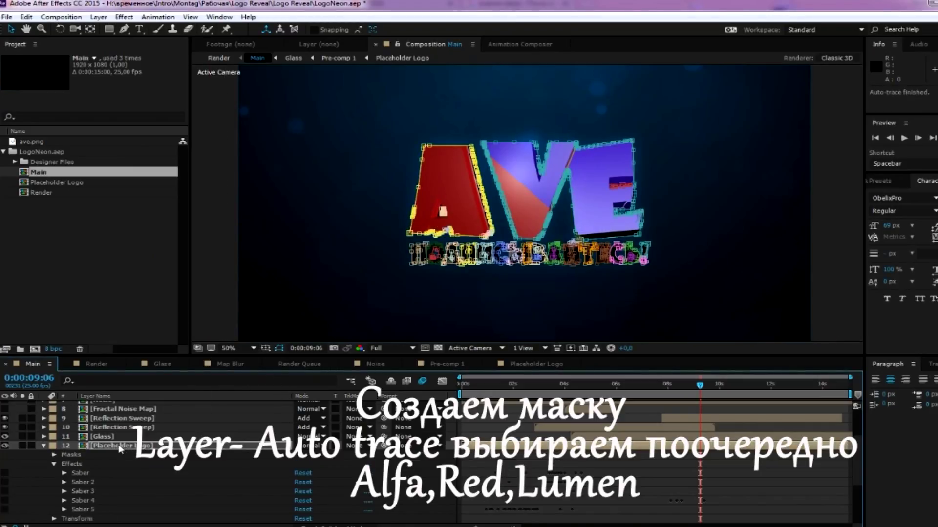
left_click(53, 455)
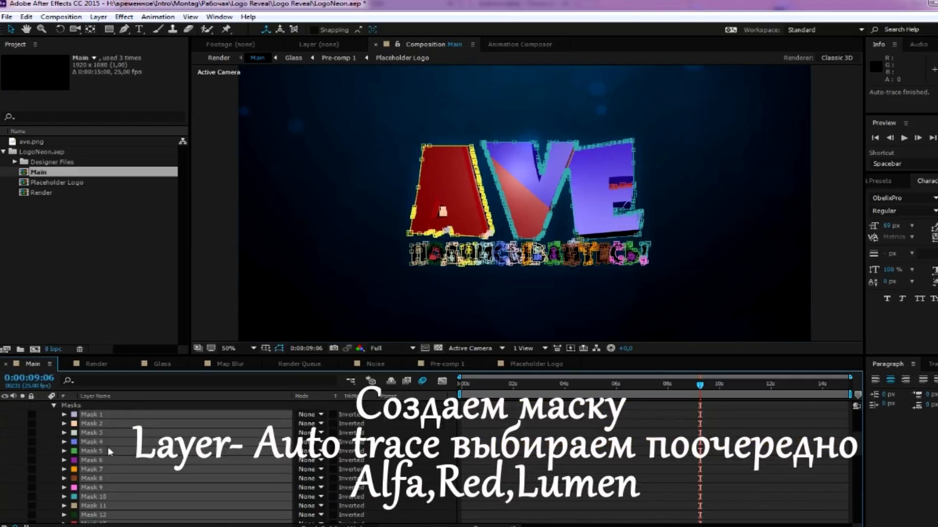
scroll(131, 429, "up", 3)
scroll(131, 440, "down", 1)
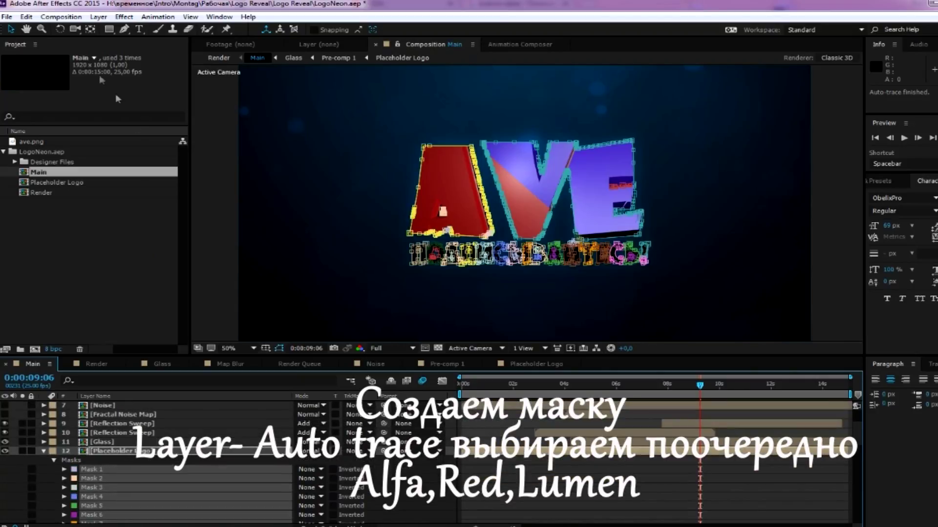
Run a second auto-trace on Placeholder Logo using the Red channel
left_click(98, 16)
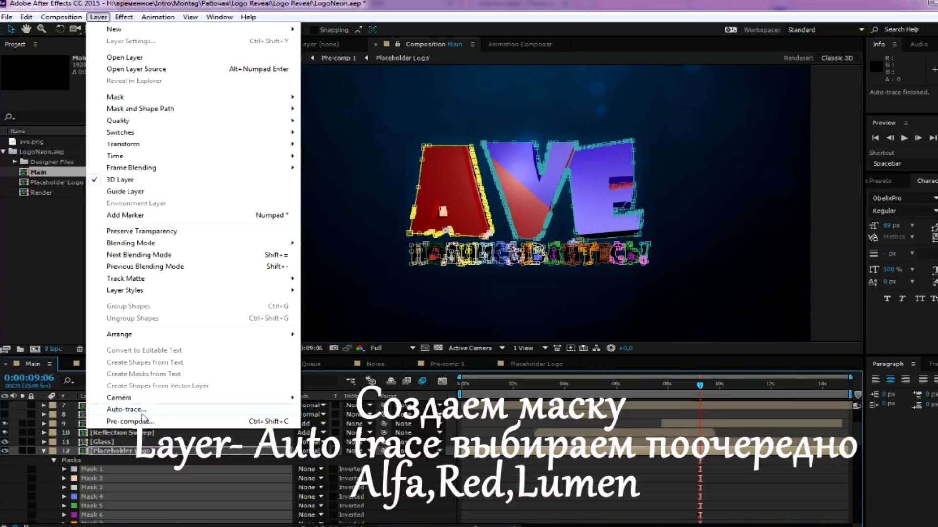
left_click(144, 412)
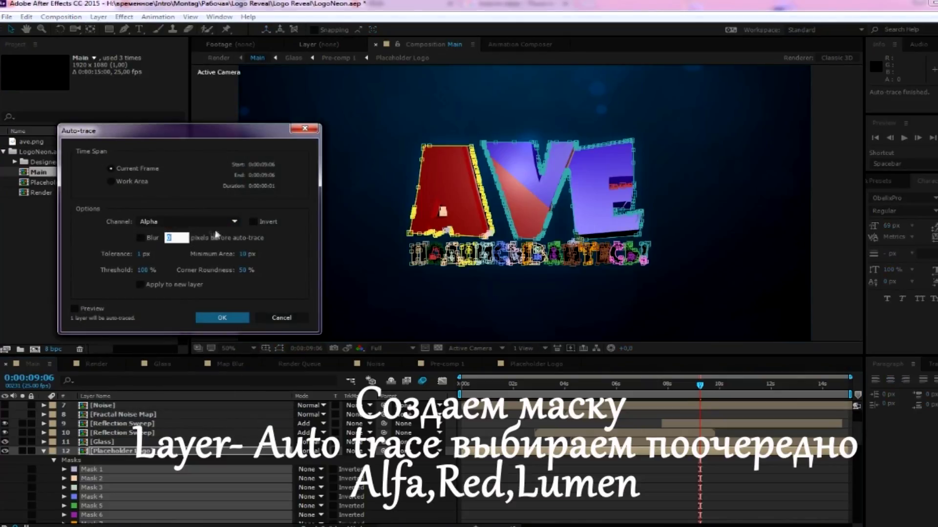
left_click(234, 222)
left_click(178, 246)
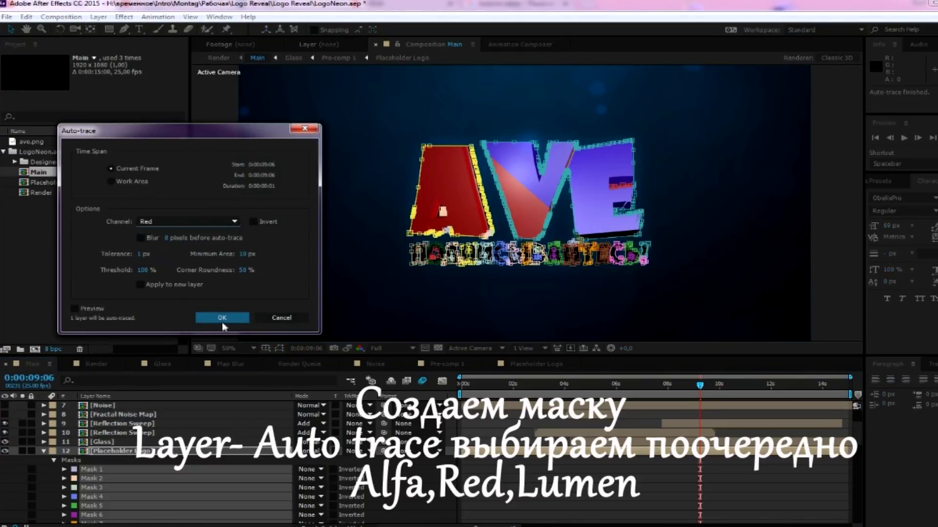
left_click(217, 320)
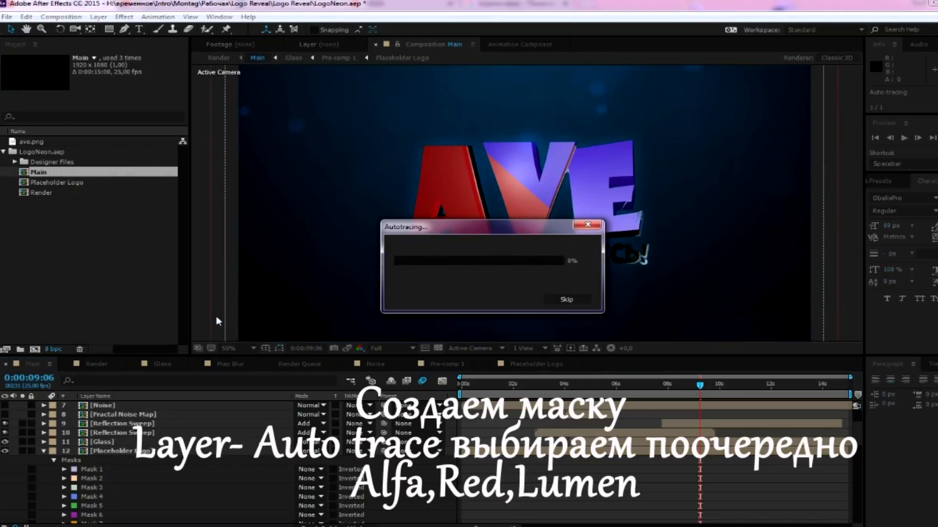
left_click(150, 453)
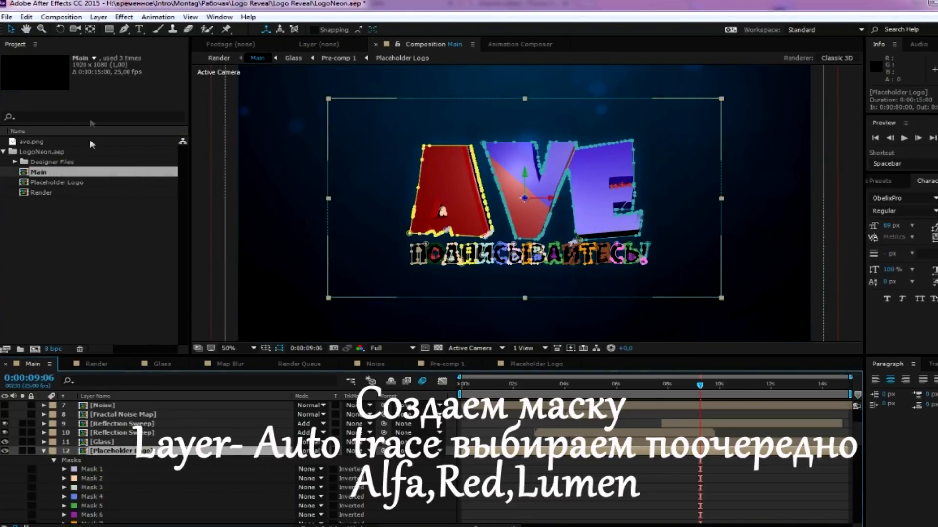
Auto-trace Placeholder Logo again on the Luminance channel with threshold 63%
left_click(98, 17)
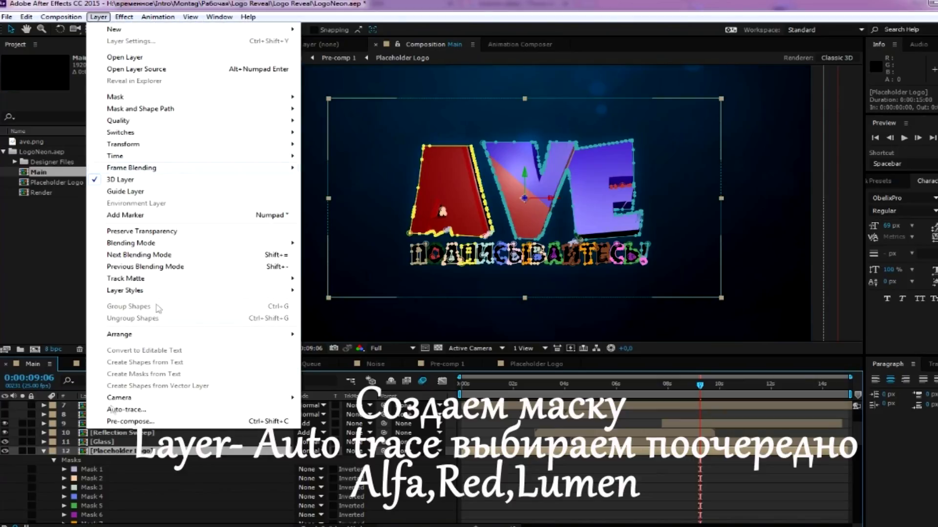
left_click(126, 409)
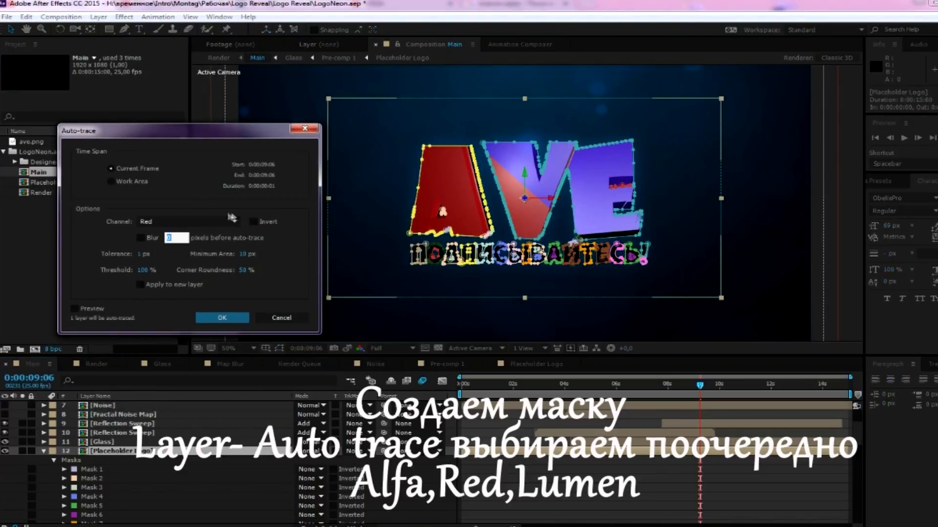
left_click(232, 219)
left_click(185, 284)
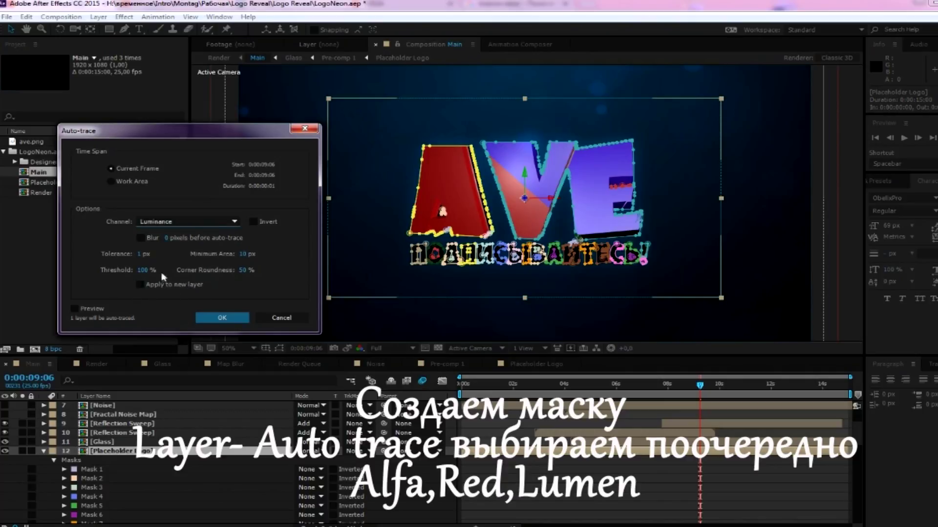
left_click_drag(148, 272, 127, 272)
left_click(220, 320)
left_click(216, 321)
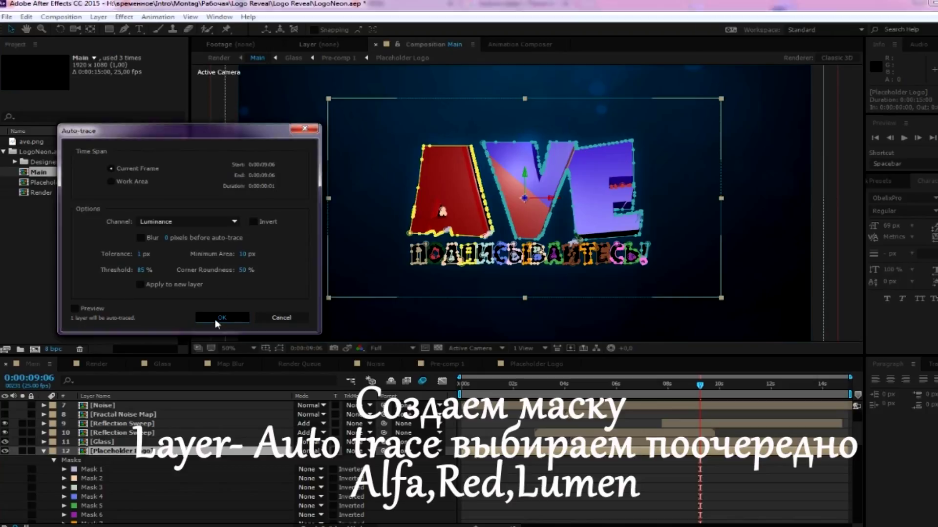
left_click(160, 452)
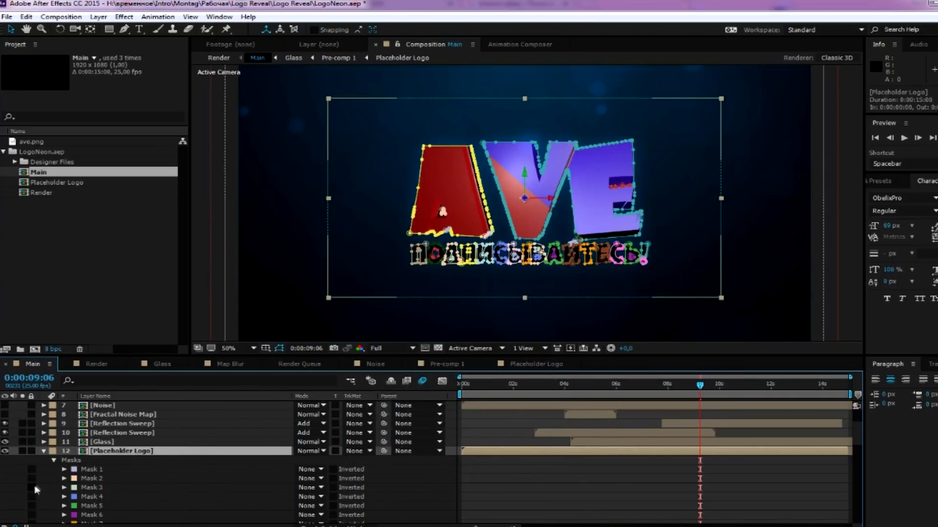
Turn Saber through Saber 5 back on and collapse the Placeholder Logo layer
left_click(54, 461)
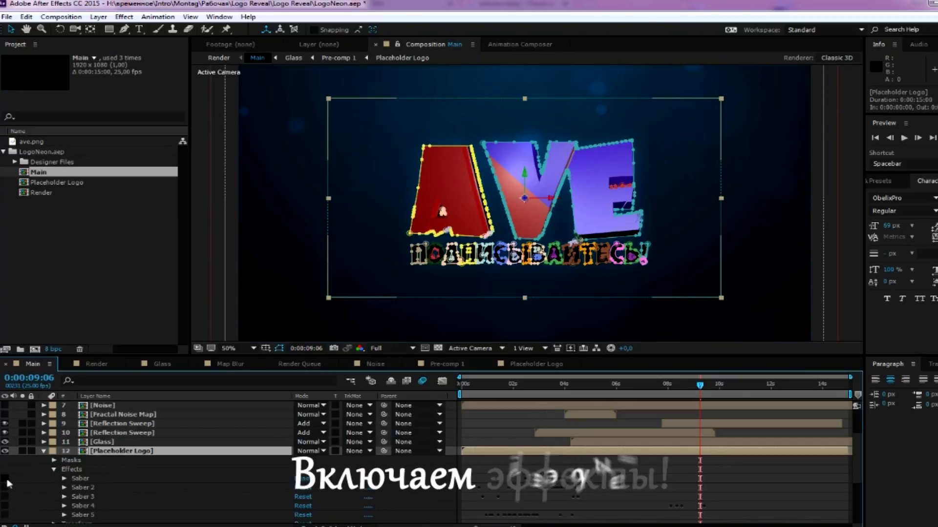
mouse_move(5, 478)
left_mouse_down()
mouse_move(3, 518)
mouse_move(37, 508)
left_mouse_up()
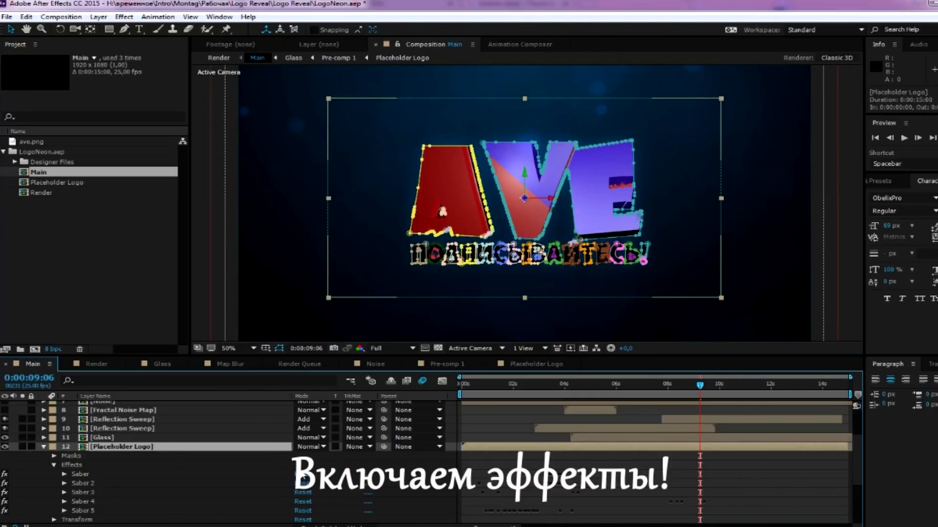
left_click(44, 446)
scroll(125, 454, "up", 4)
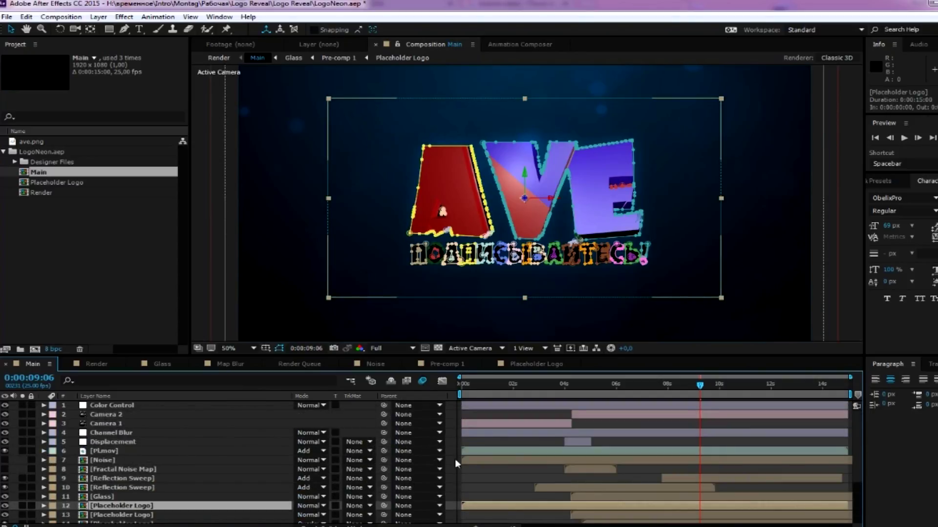
Set the Color Control layer's Color Glass to green
left_click(111, 405)
left_click(44, 405)
left_click(55, 414)
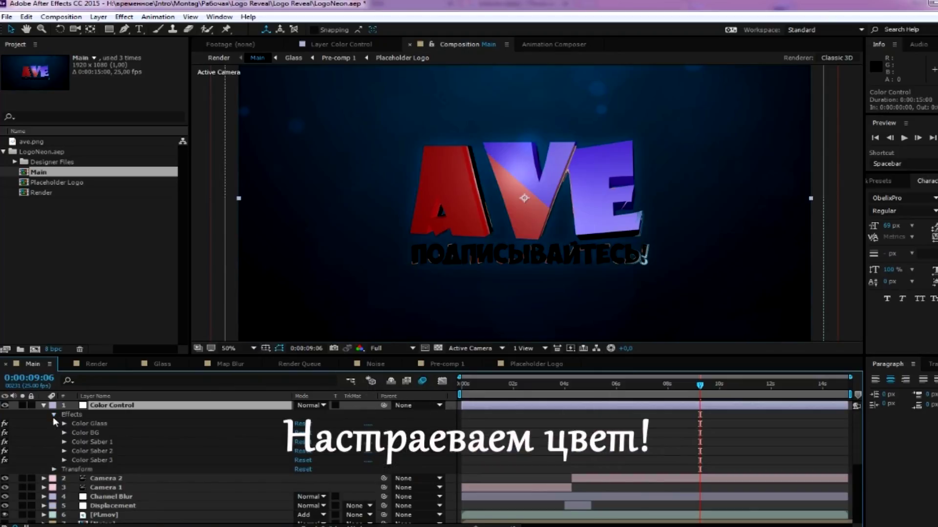
left_click(68, 425)
left_click(64, 424)
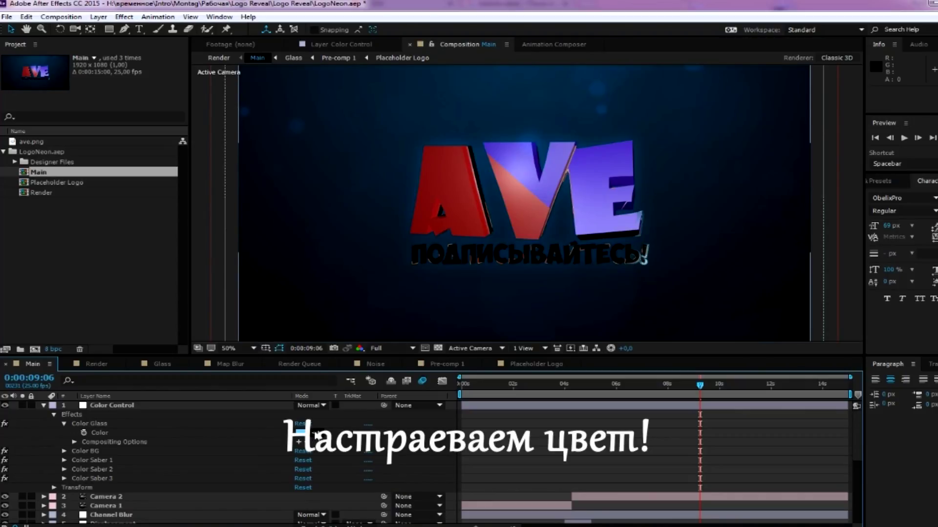
left_click(316, 428)
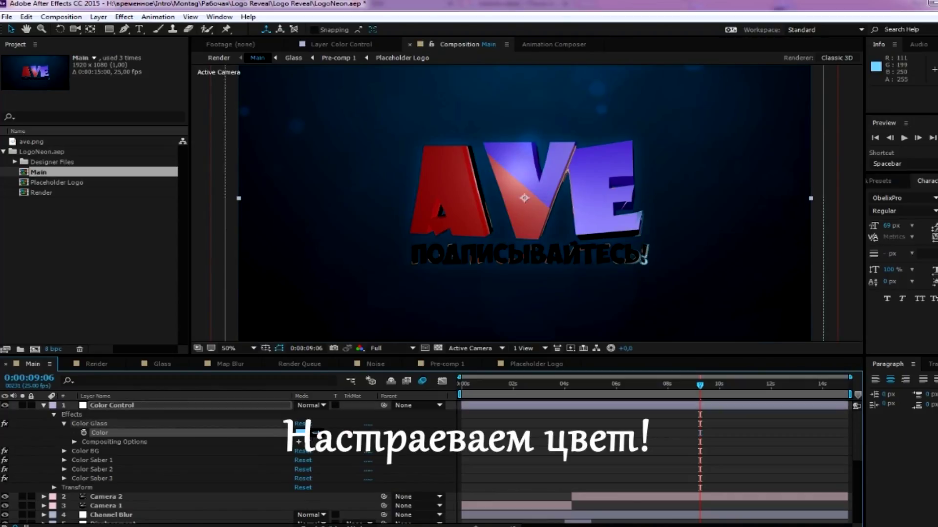
left_click(299, 431)
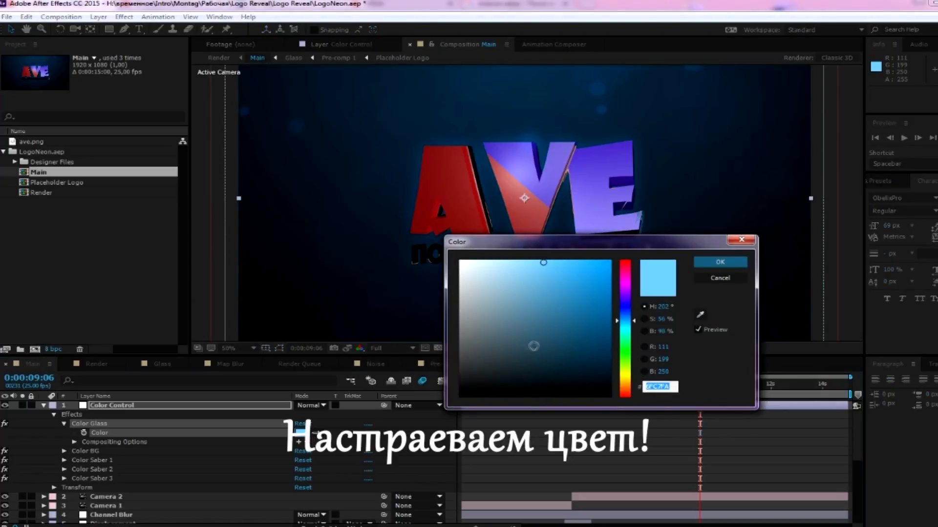
left_click(625, 356)
left_click(720, 263)
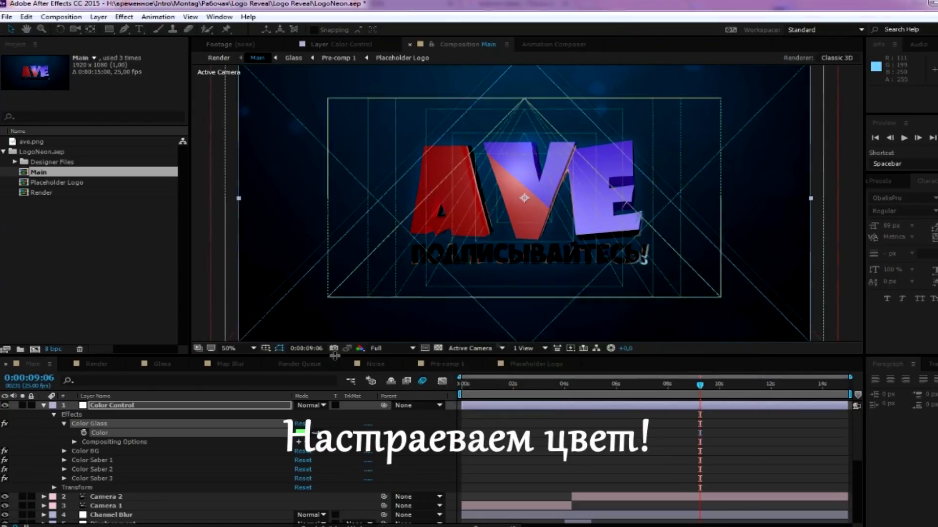
Set Color BG to an olive yellow-green (9EA621)
left_click(64, 451)
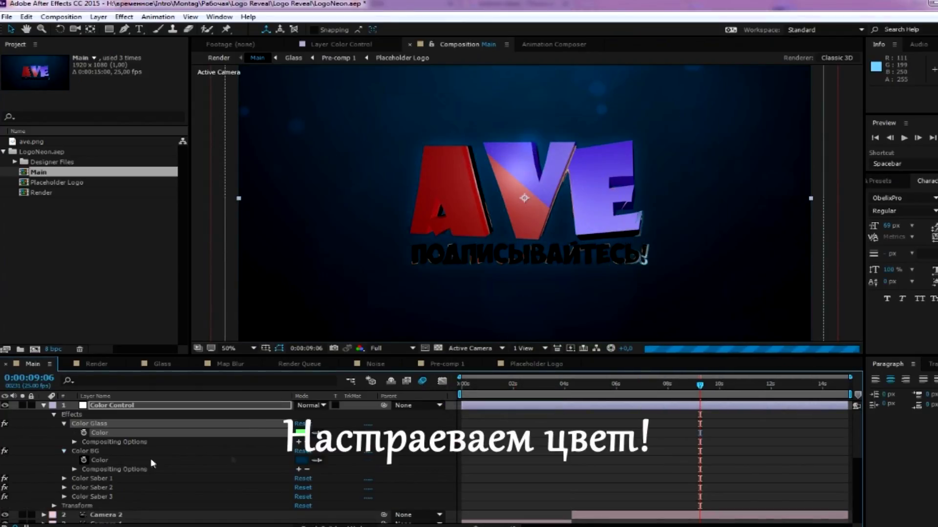
left_click(302, 461)
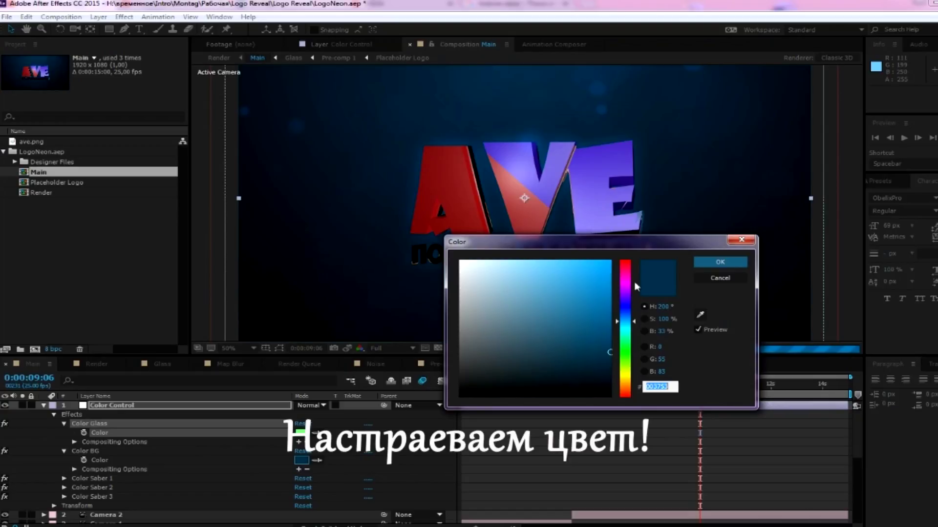
left_click(629, 373)
left_click(580, 308)
left_click(719, 262)
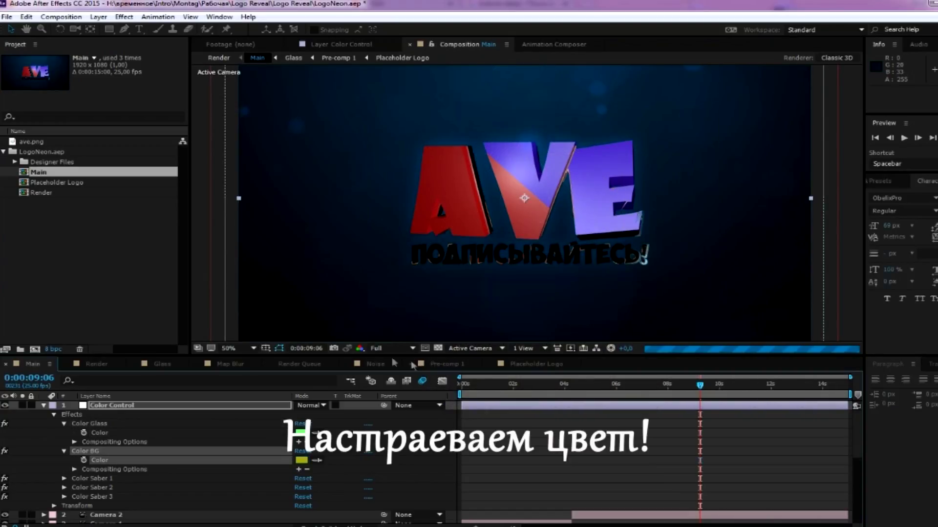
Change Color Saber 1 to a muted purple (8C3299)
left_click(64, 479)
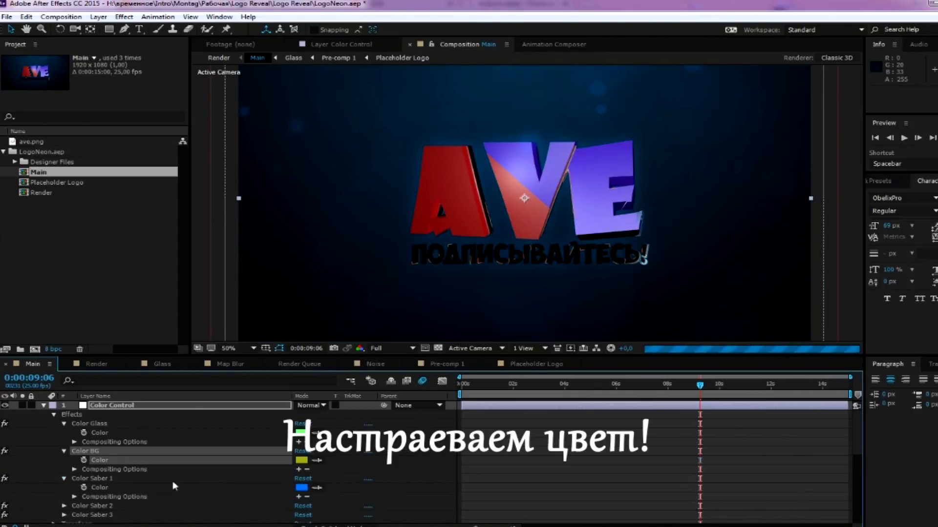
left_click(301, 488)
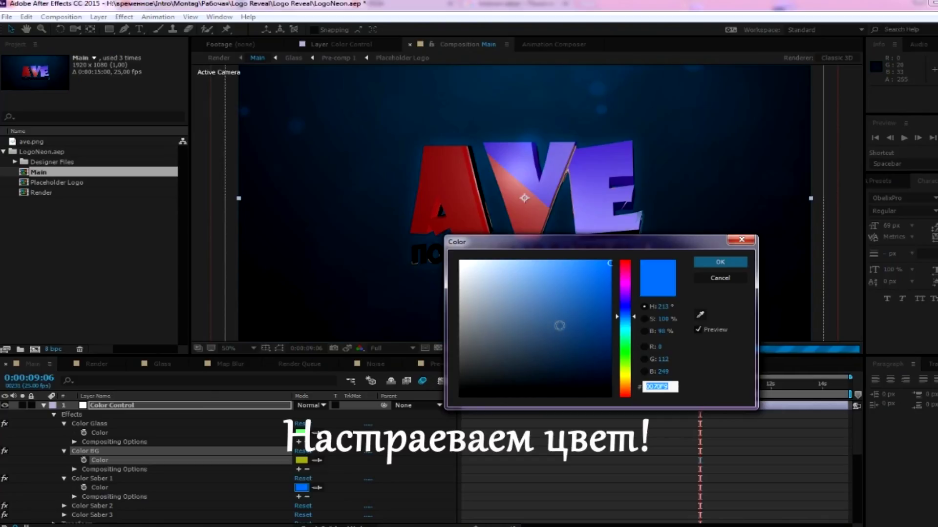
left_click(629, 287)
left_click_drag(589, 298, 561, 314)
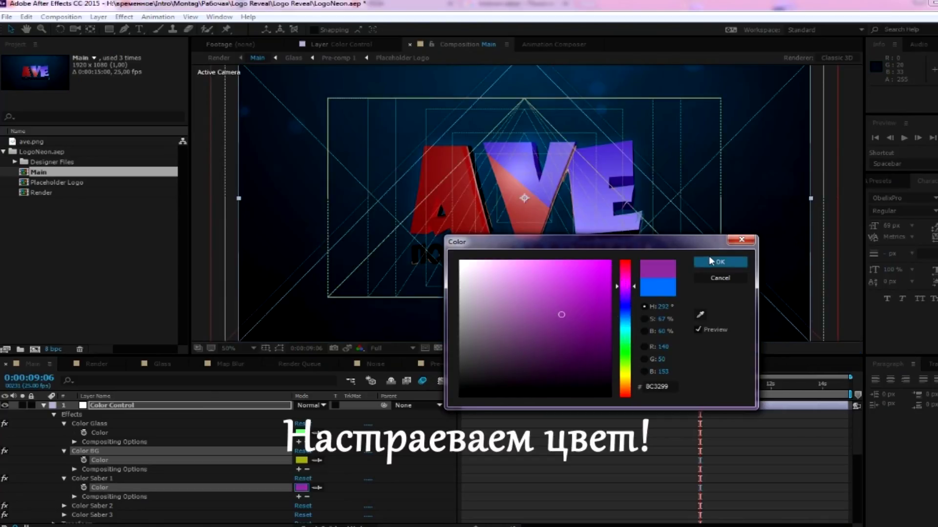
left_click(718, 263)
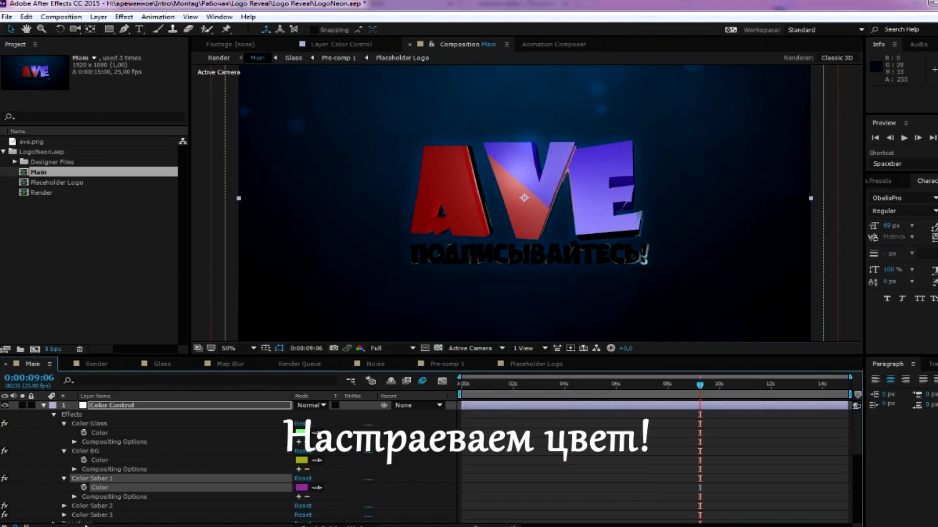
Change Color Saber 2 to a pale red (C78783)
left_click(65, 506)
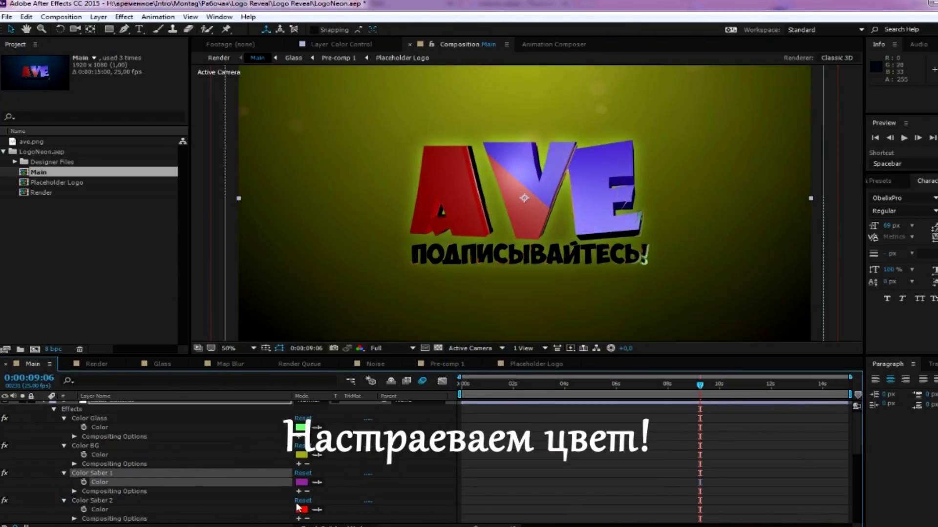
left_click(301, 511)
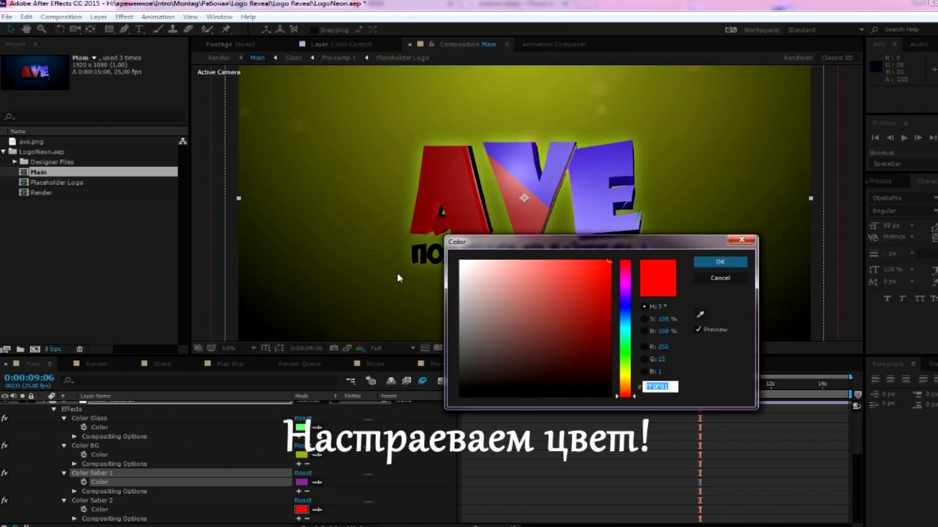
left_click(511, 290)
left_click(719, 262)
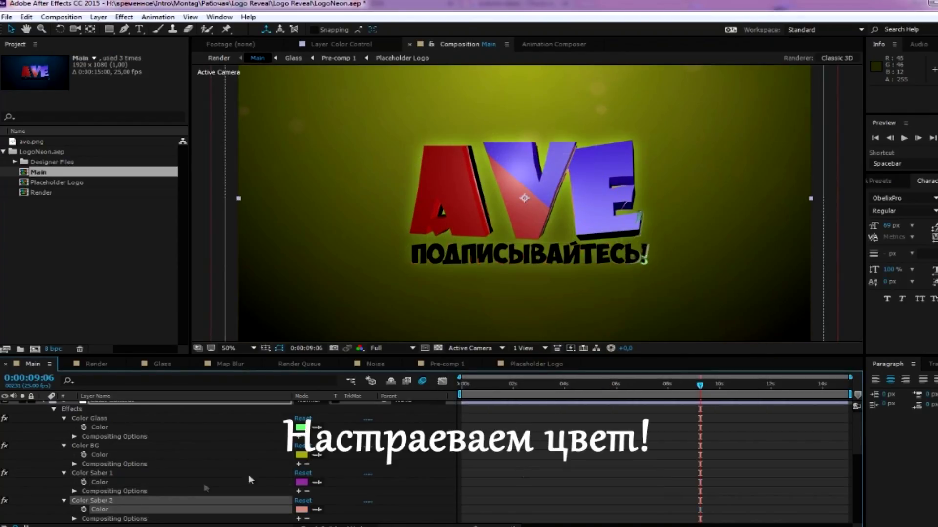
scroll(197, 488, "down", 1)
Set Color Saber 3 to dark brown (R 99, G 36, B 24)
left_click(64, 501)
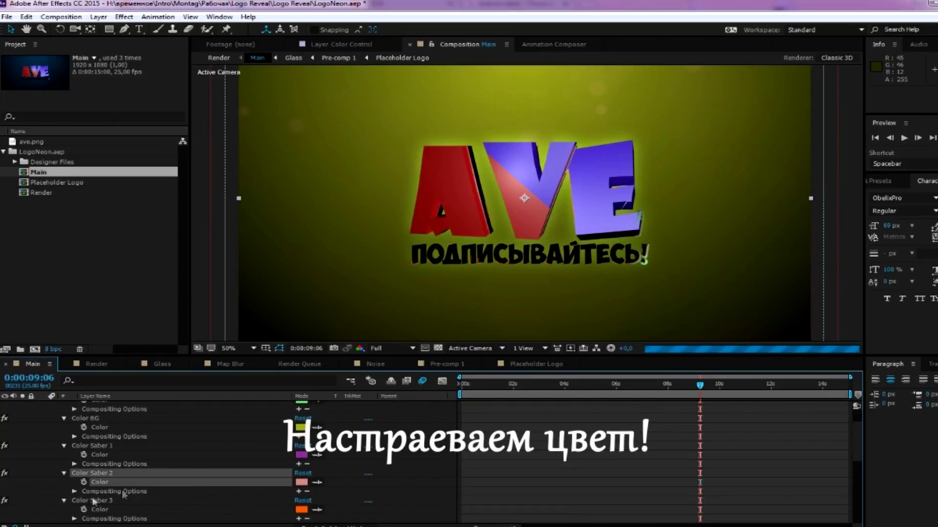
left_click(302, 509)
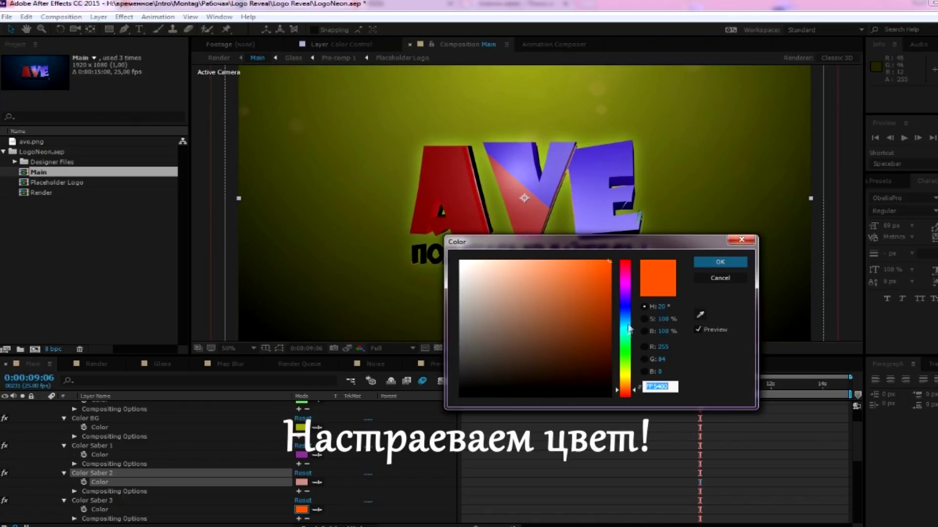
left_click(551, 362)
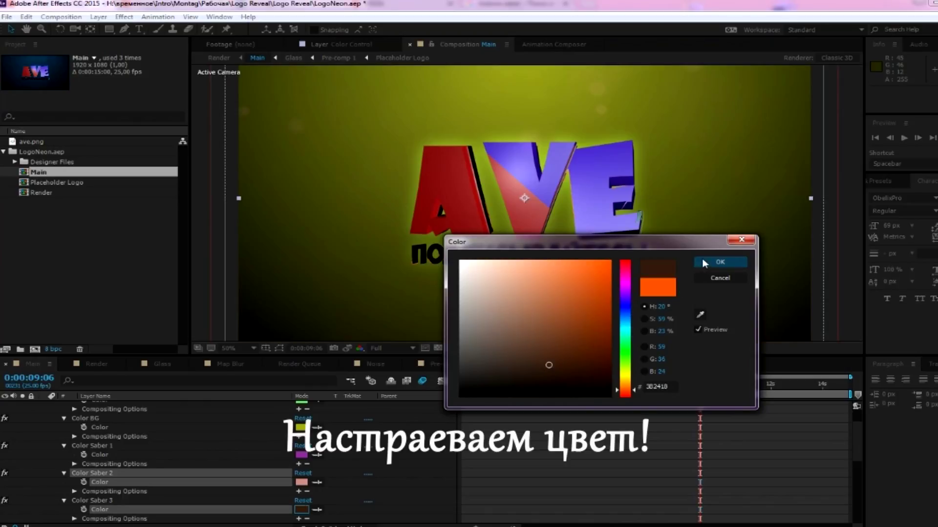
left_click(720, 261)
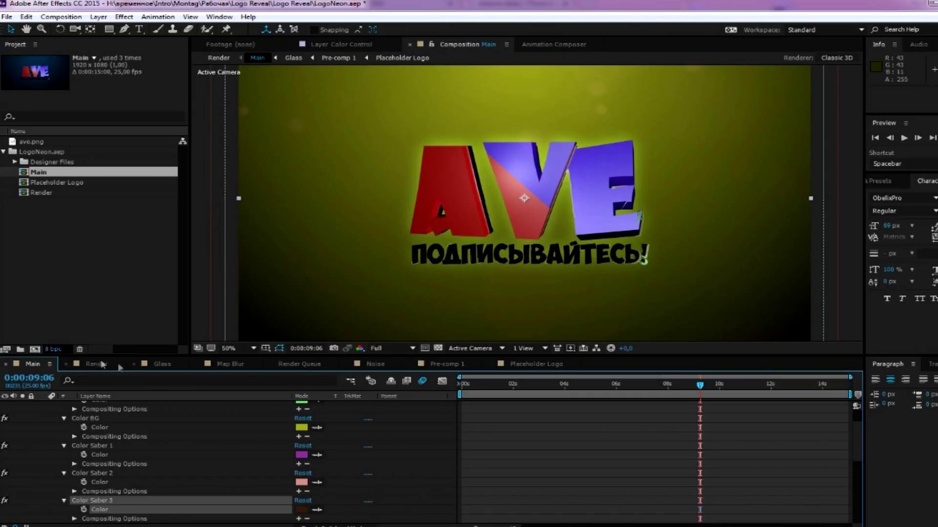
Pre-render the Main composition so it is added to the Render Queue
left_click(61, 17)
left_click(76, 161)
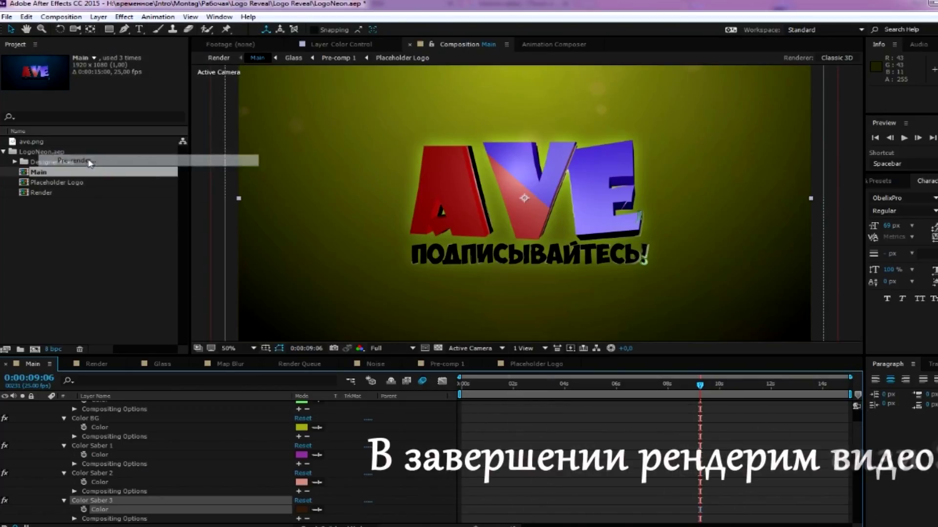